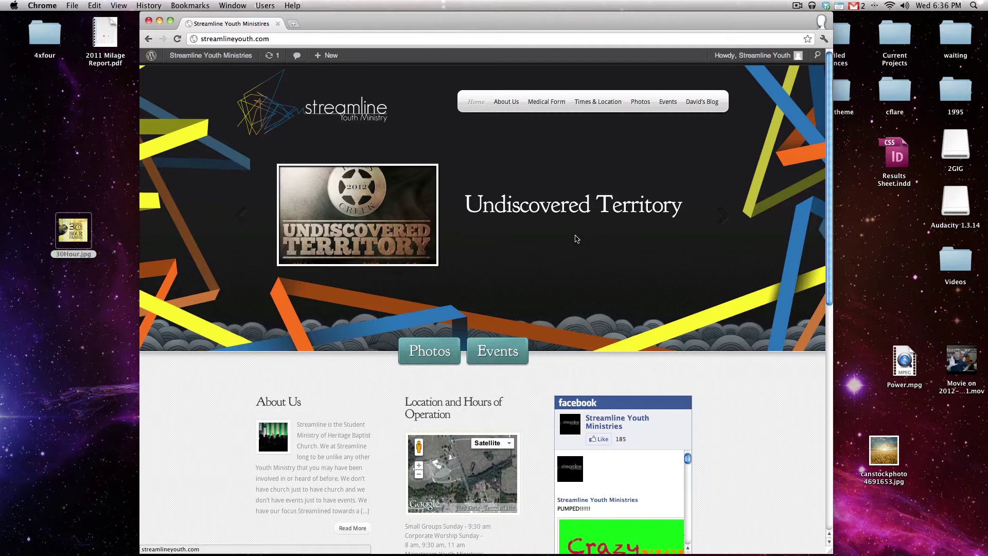
Page through the homepage's featured slides to the 30 Hour Famine slide and examine its short description.
{"action": "left_click", "coordinate": [725, 219]}
{"action": "left_click", "coordinate": [724, 220]}
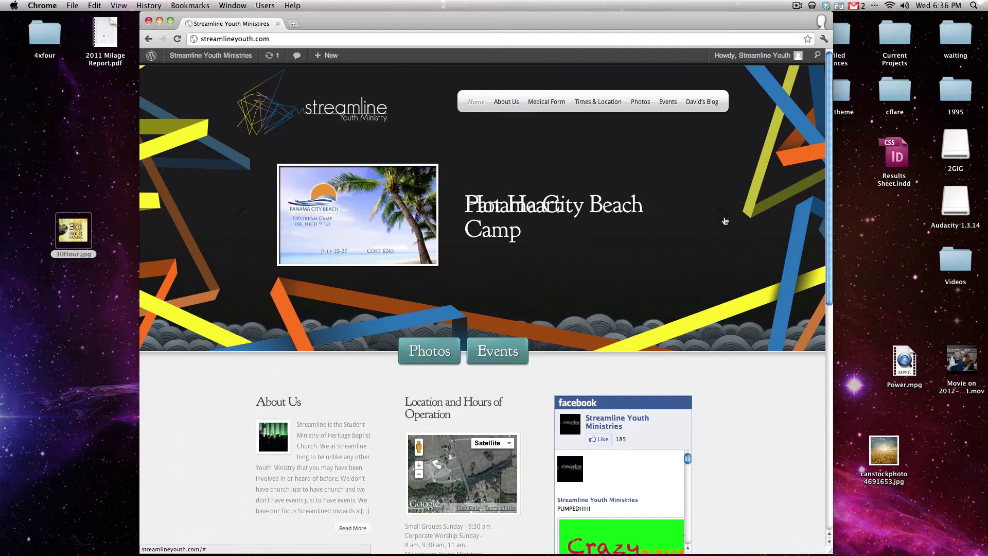
{"action": "left_click", "coordinate": [724, 219]}
{"action": "left_click", "coordinate": [724, 221]}
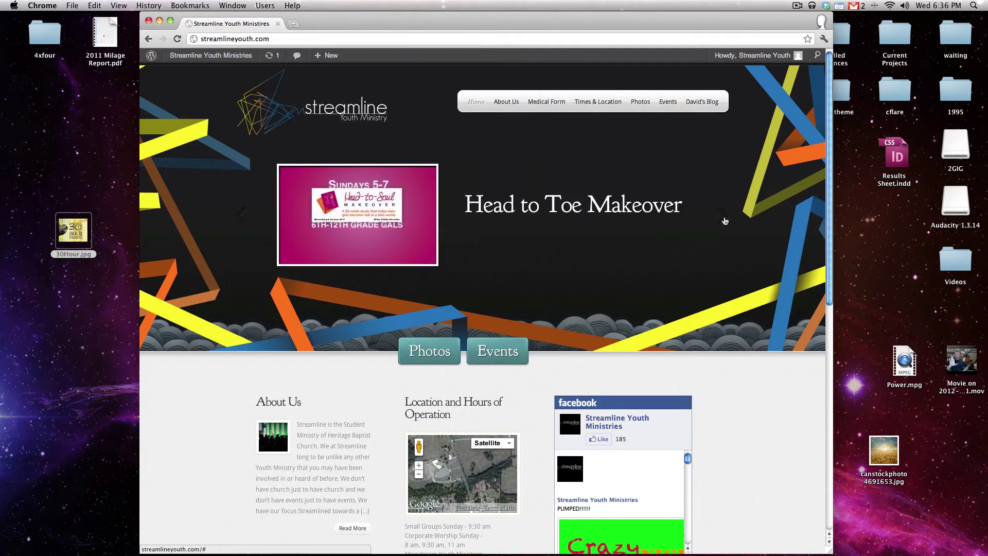
{"action": "left_click", "coordinate": [724, 220]}
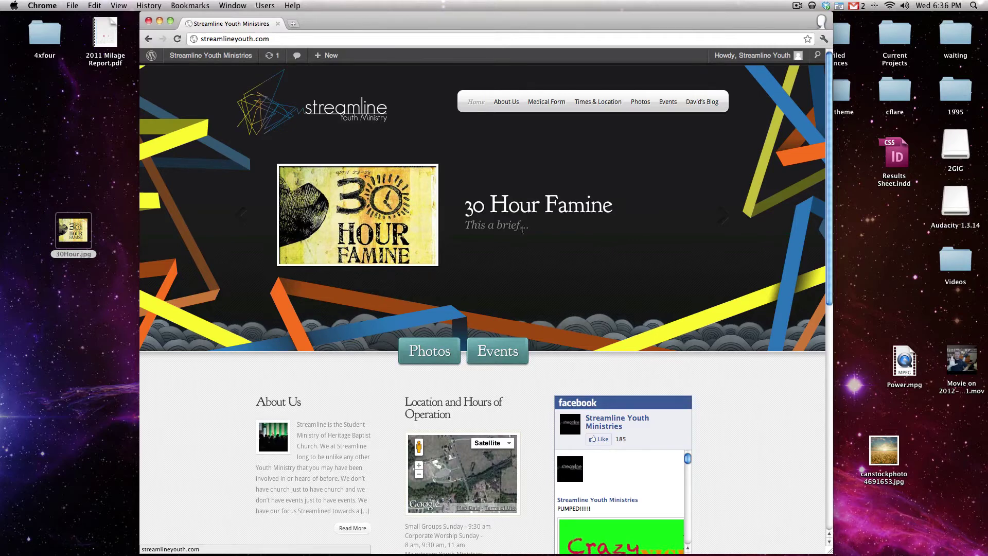
{"action": "left_click_drag", "start_coordinate": [465, 225], "coordinate": [544, 229]}
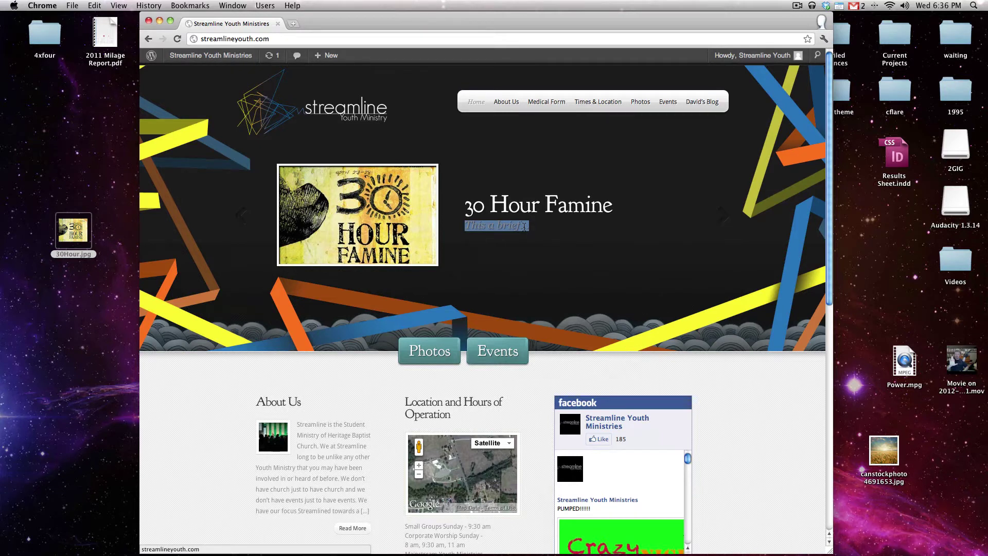
Visit the About Us page and look through the full list of posts on the Events page.
{"action": "left_click", "coordinate": [515, 103]}
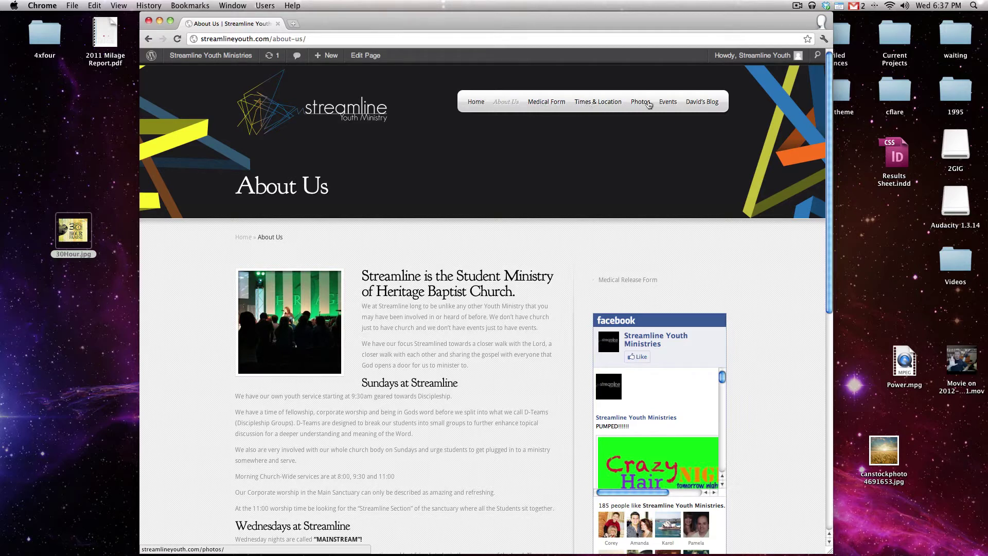
{"action": "left_click", "coordinate": [672, 105]}
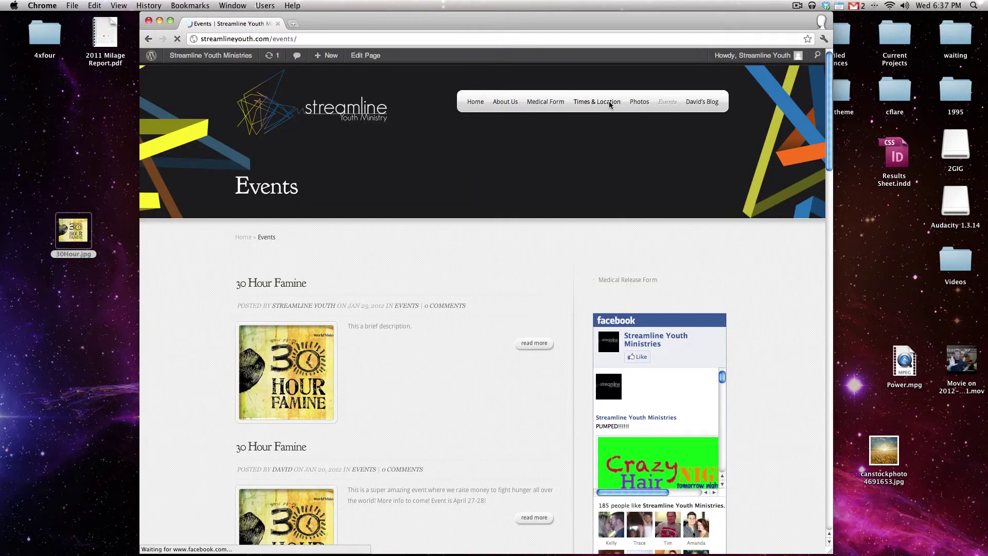
{"action": "scroll", "coordinate": [353, 282], "scroll_direction": "down", "scroll_amount": 5}
{"action": "scroll", "coordinate": [355, 283], "scroll_direction": "down", "scroll_amount": 20}
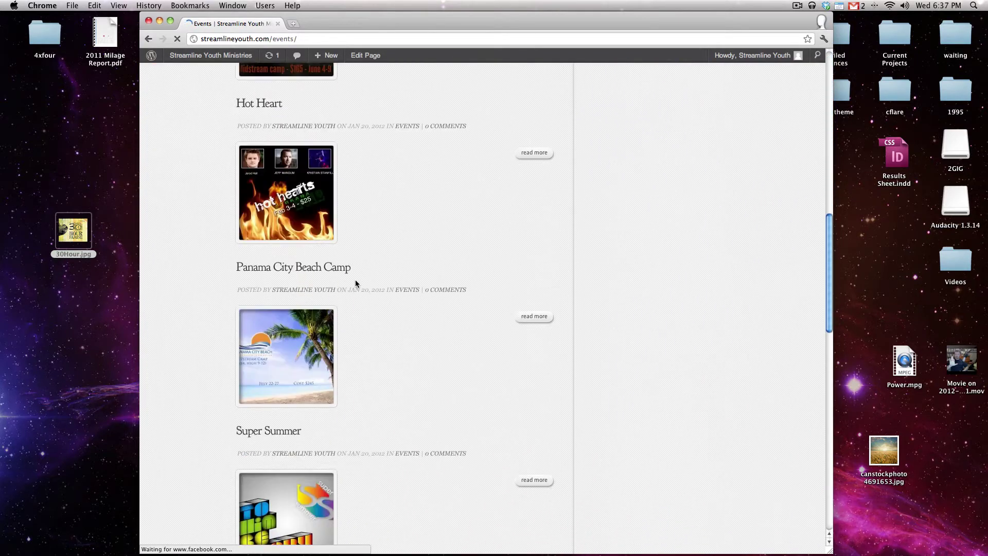
{"action": "scroll", "coordinate": [355, 283], "scroll_direction": "down", "scroll_amount": 1}
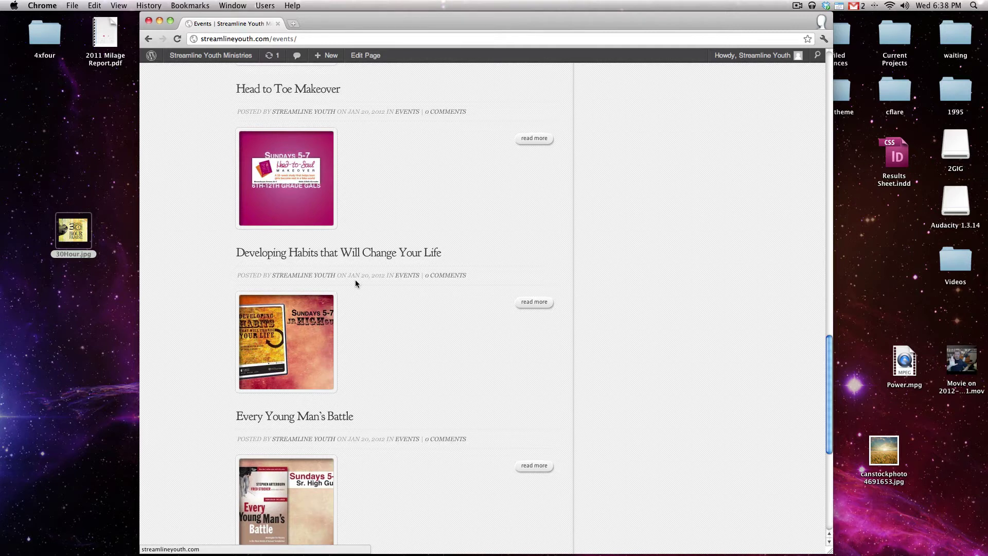
{"action": "scroll", "coordinate": [355, 282], "scroll_direction": "up", "scroll_amount": 20}
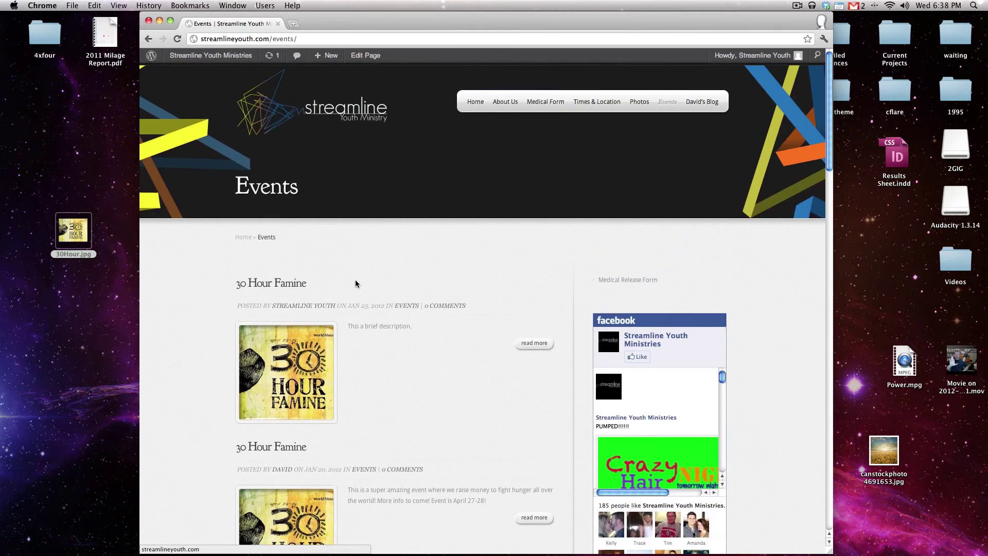
Look over the posts on the blog page and return to the Events page to compare its listings.
{"action": "left_click", "coordinate": [702, 102]}
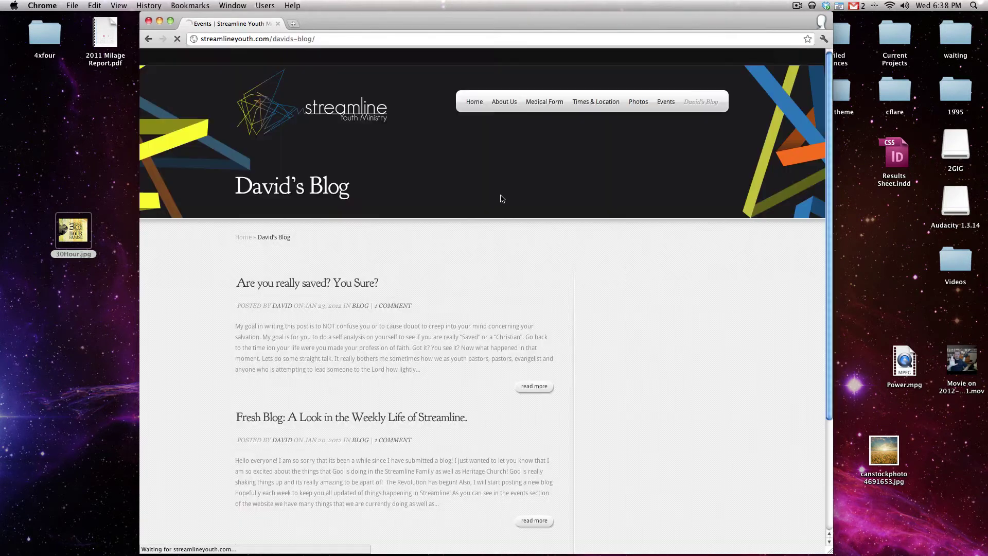
{"action": "scroll", "coordinate": [407, 248], "scroll_direction": "down", "scroll_amount": 10}
{"action": "scroll", "coordinate": [407, 248], "scroll_direction": "up", "scroll_amount": 8}
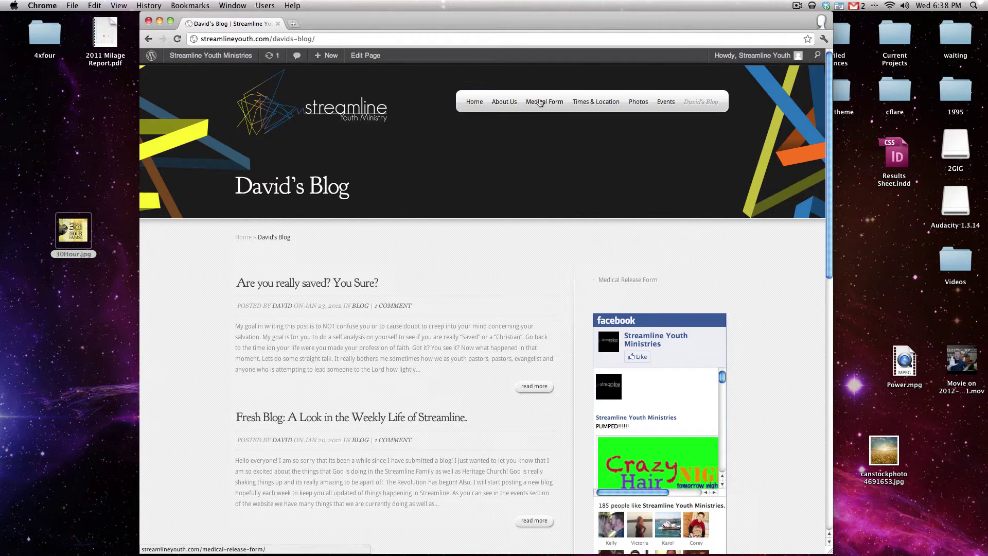
{"action": "left_click", "coordinate": [661, 103]}
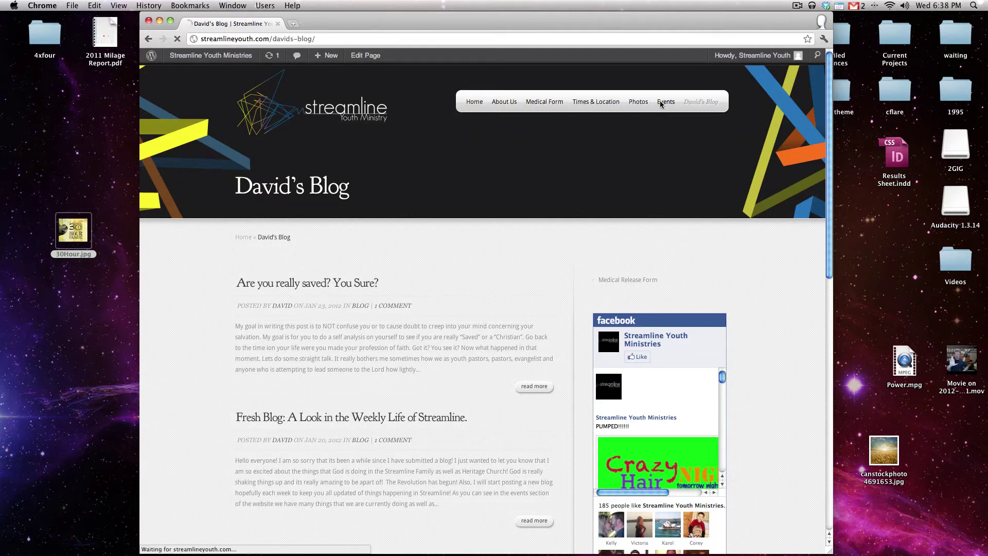
{"action": "scroll", "coordinate": [404, 242], "scroll_direction": "down", "scroll_amount": 2}
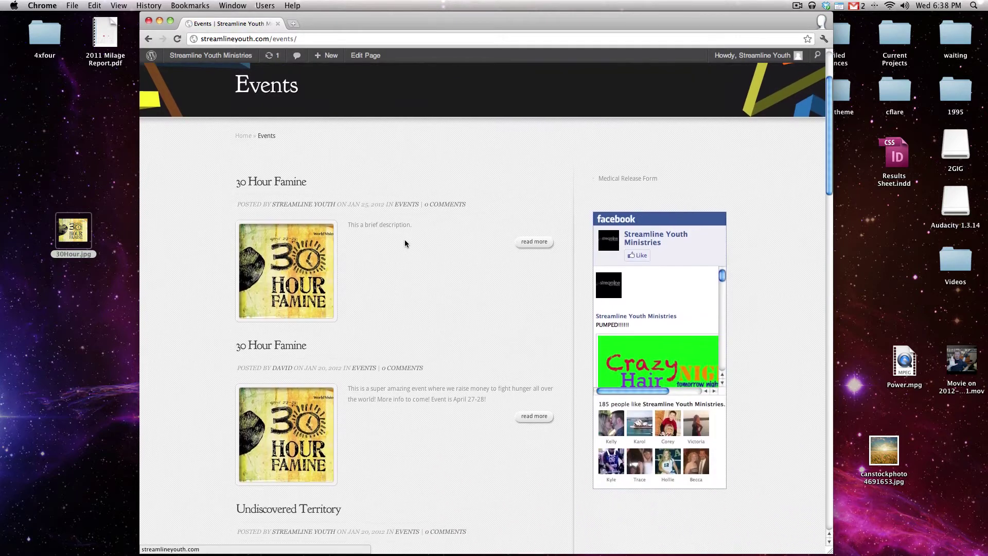
{"action": "scroll", "coordinate": [405, 243], "scroll_direction": "up", "scroll_amount": 2}
From the homepage's featured slide, open the 30 Hour Famine post and bring it up for editing.
{"action": "left_click", "coordinate": [336, 113]}
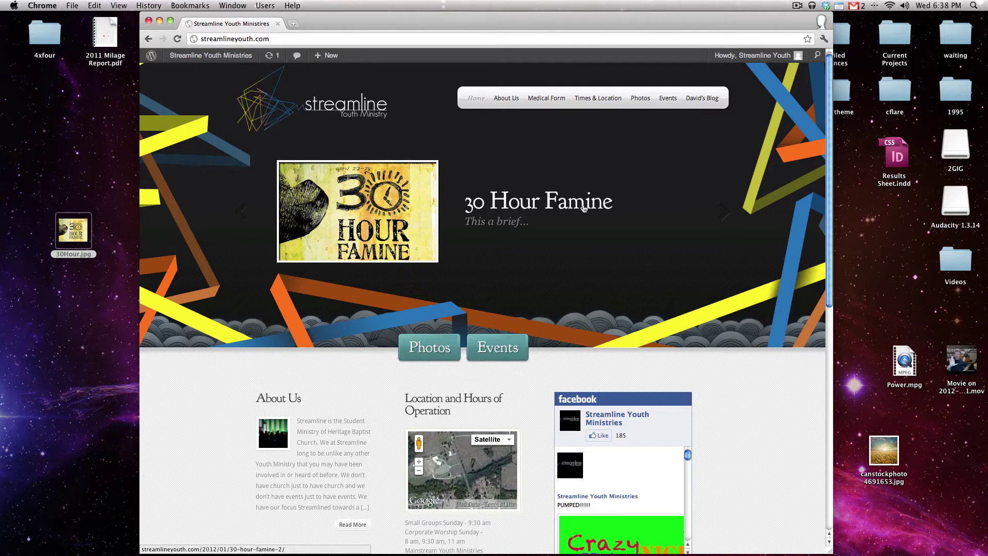
{"action": "triple_click", "coordinate": [489, 222]}
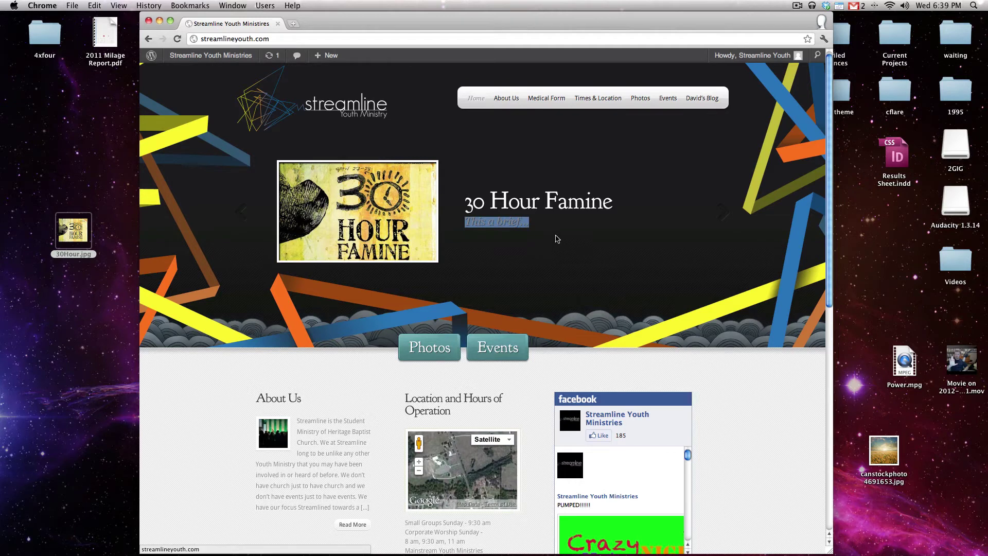
{"action": "left_click", "coordinate": [507, 203]}
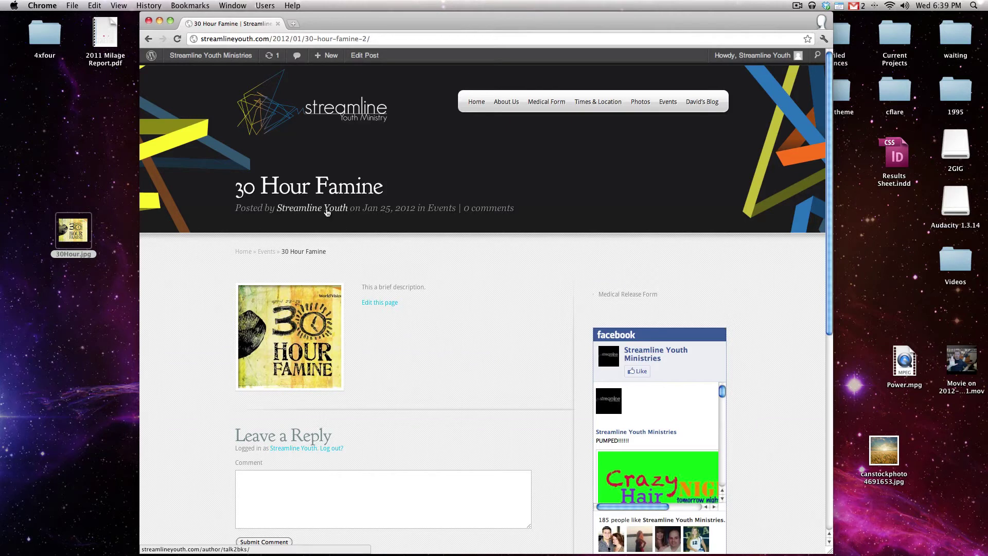
{"action": "left_click", "coordinate": [378, 304]}
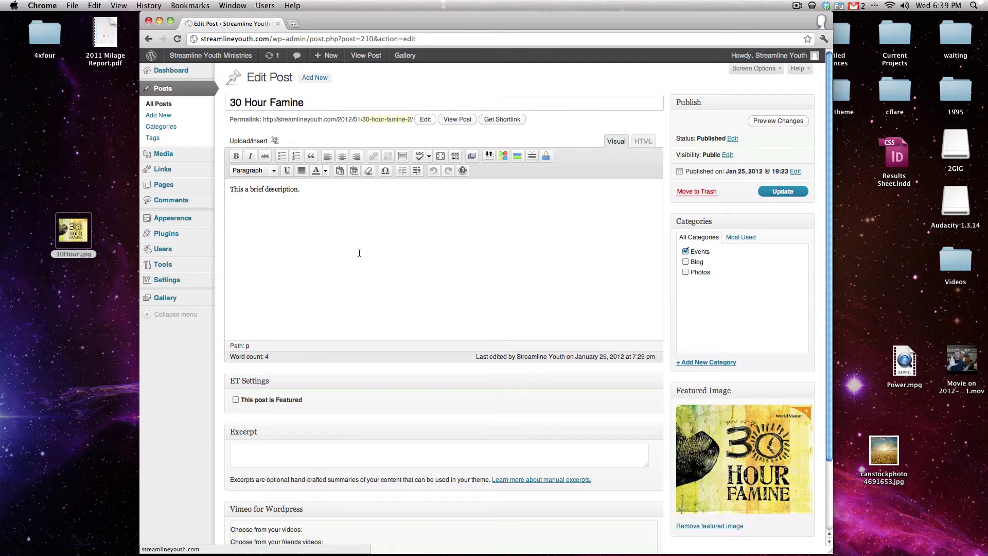
Enter "Check it out today!" as the excerpt of the 30 Hour Famine post.
{"action": "scroll", "coordinate": [359, 252], "scroll_direction": "down", "scroll_amount": 2}
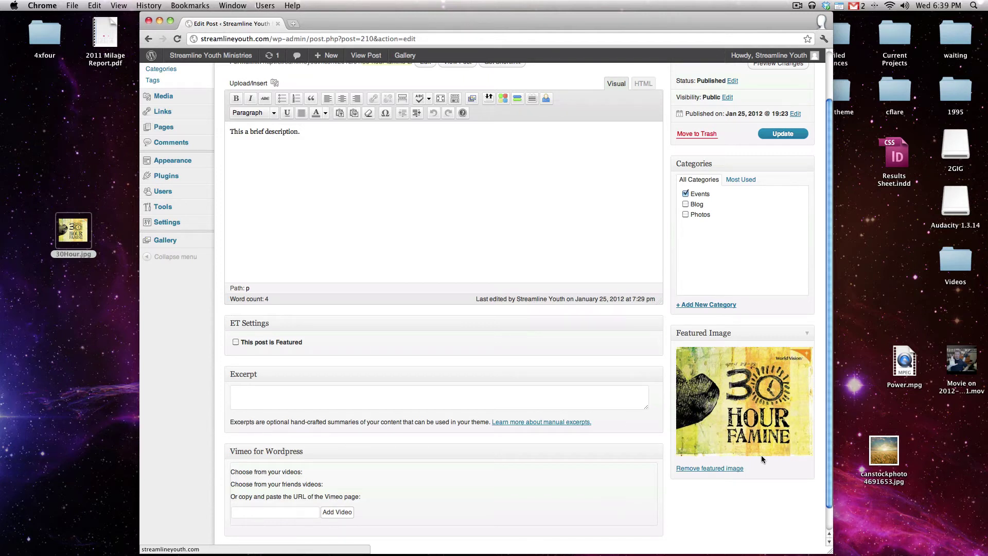
{"action": "left_click", "coordinate": [350, 397]}
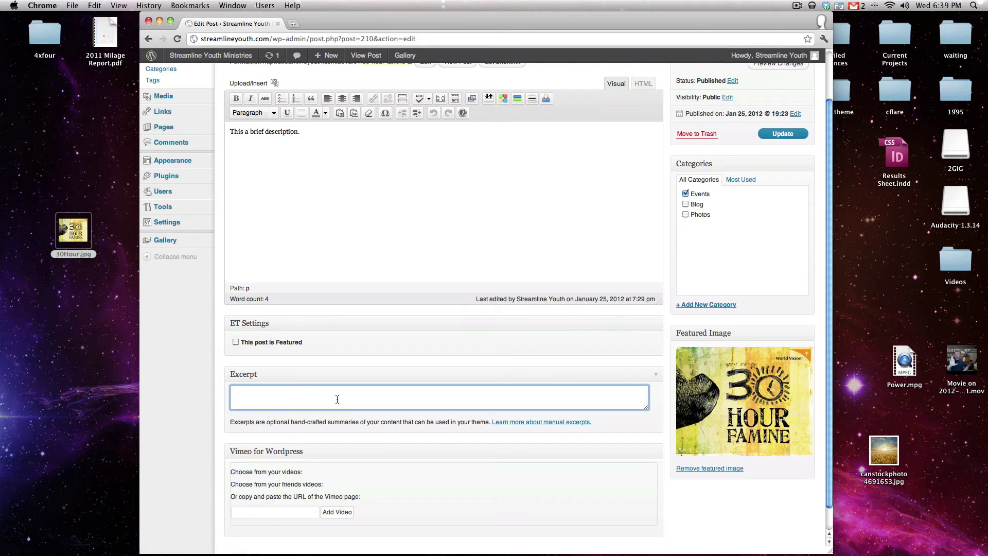
{"action": "scroll", "coordinate": [252, 393], "scroll_direction": "up", "scroll_amount": 3}
{"action": "scroll", "coordinate": [252, 392], "scroll_direction": "down", "scroll_amount": 3}
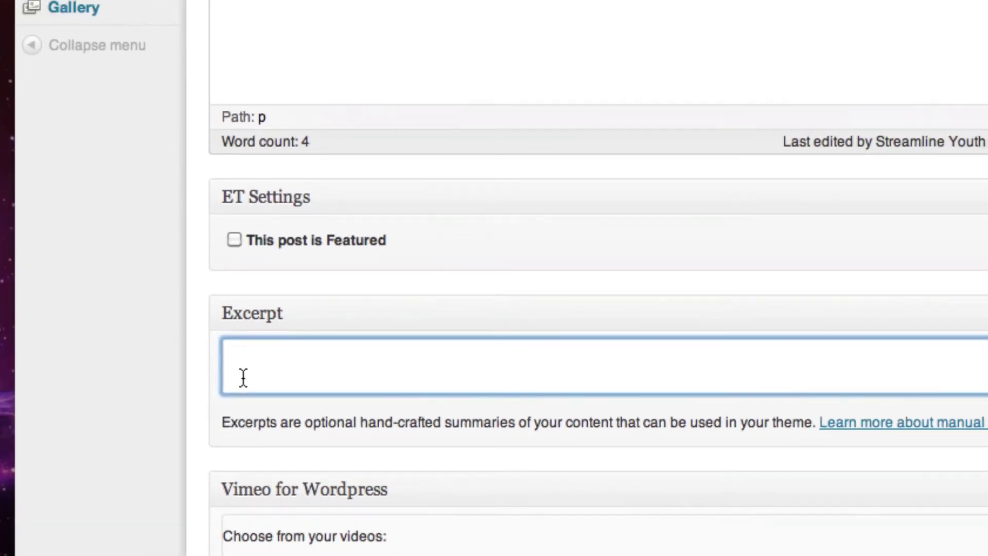
{"action": "scroll", "coordinate": [243, 378], "scroll_direction": "up", "scroll_amount": 5}
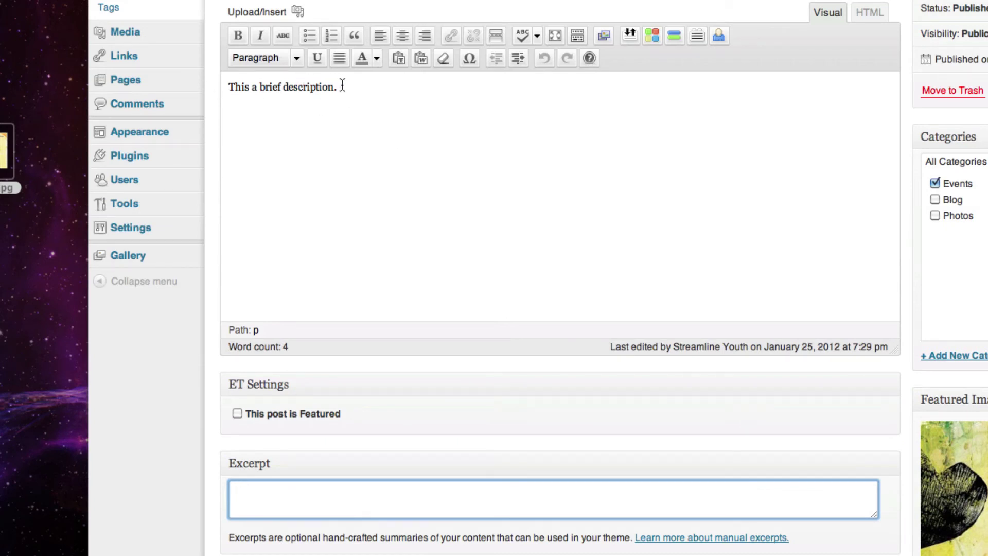
{"action": "left_click_drag", "start_coordinate": [341, 87], "coordinate": [227, 86]}
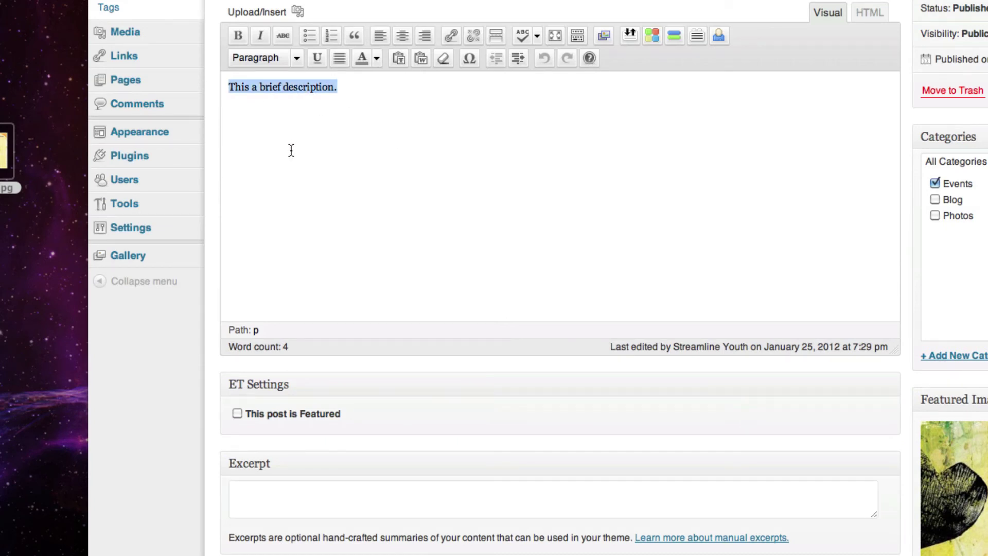
{"action": "scroll", "coordinate": [290, 147], "scroll_direction": "down", "scroll_amount": 5}
{"action": "scroll", "coordinate": [291, 150], "scroll_direction": "up", "scroll_amount": 2}
{"action": "left_click", "coordinate": [344, 425]}
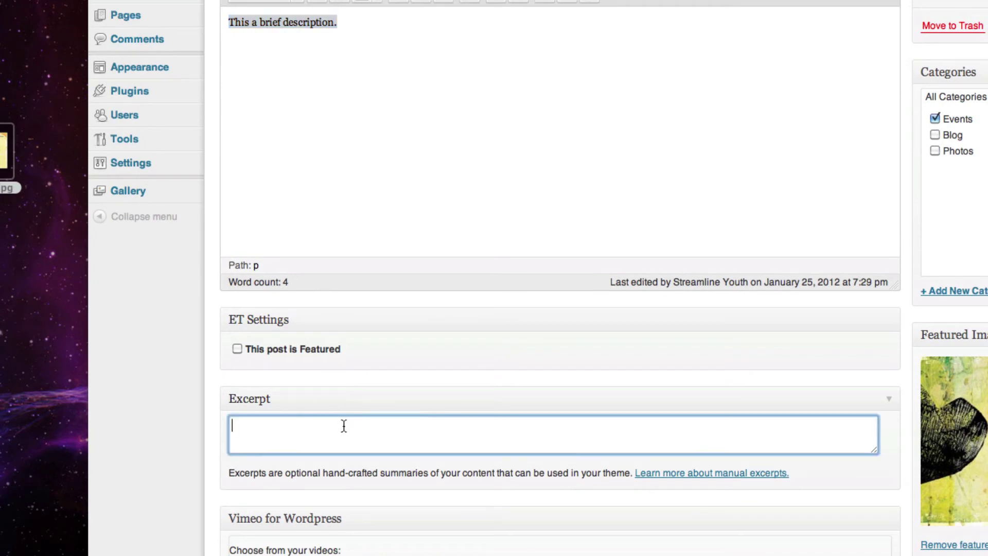
{"action": "type", "text": "Check it out..."}
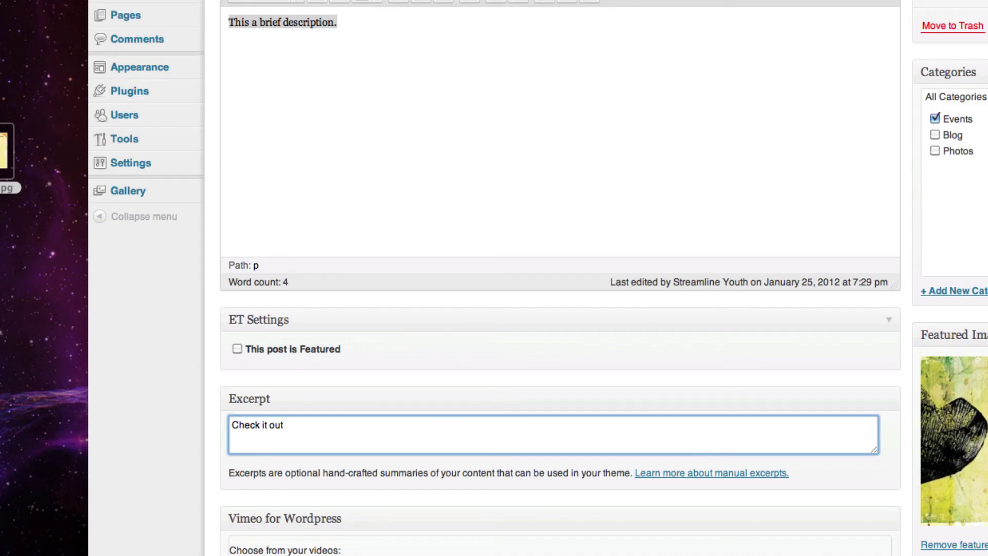
{"action": "type", "text": "today!"}
Update the 30 Hour Famine post to save its new excerpt.
{"action": "scroll", "coordinate": [391, 375], "scroll_direction": "up", "scroll_amount": 2}
{"action": "left_click", "coordinate": [624, 280]}
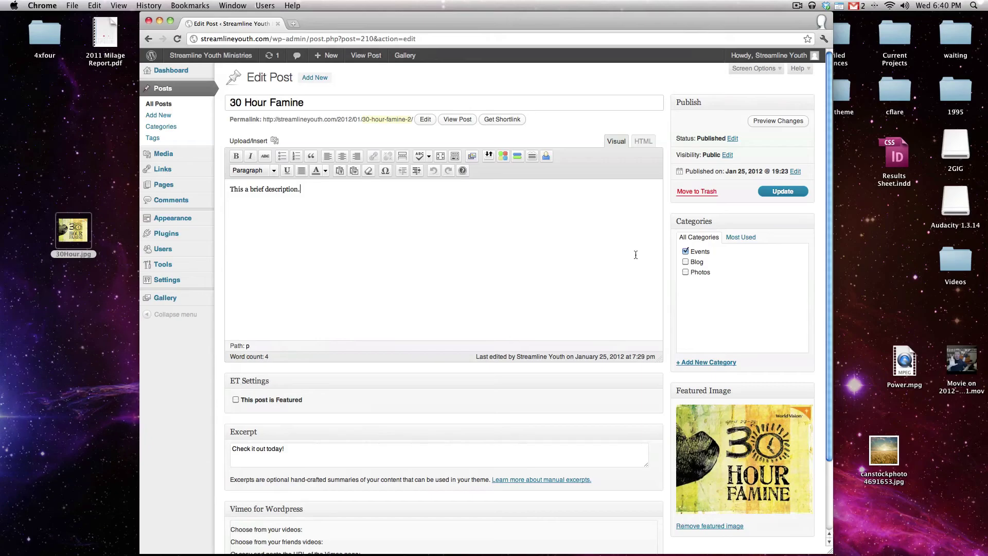
{"action": "left_click", "coordinate": [781, 192]}
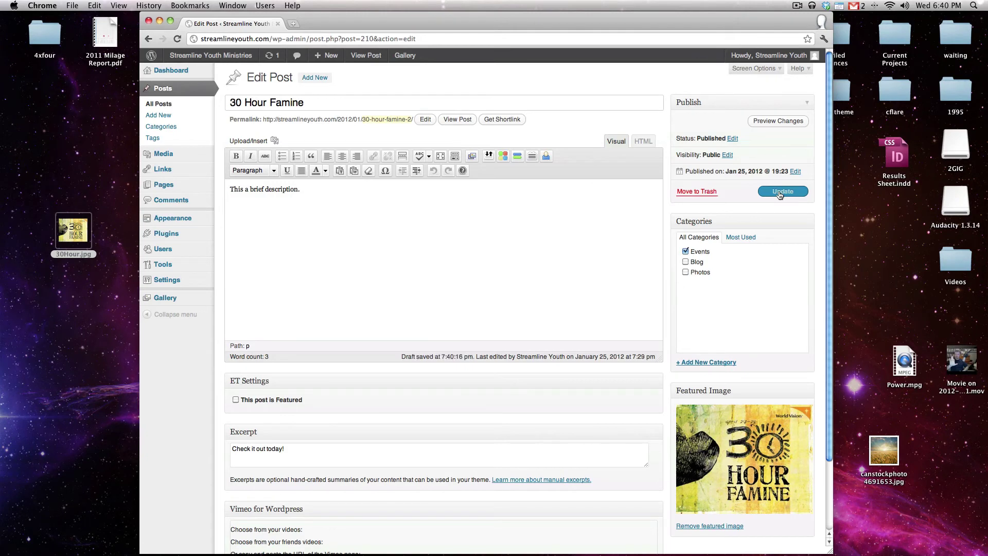
{"action": "left_click", "coordinate": [780, 193]}
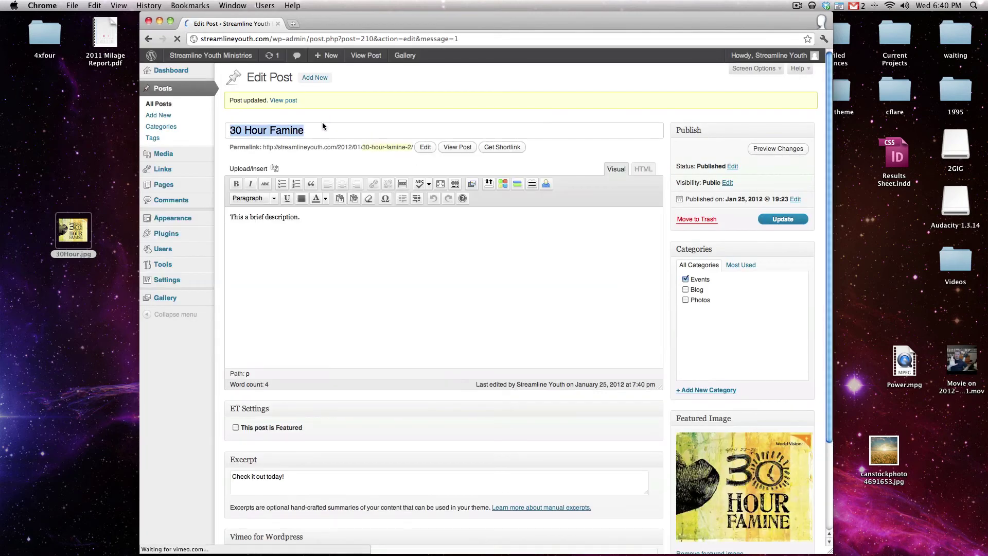
Open the live site in a new tab and check the 30 Hour Famine slide and its post page.
{"action": "mouse_move", "coordinate": [225, 58]}
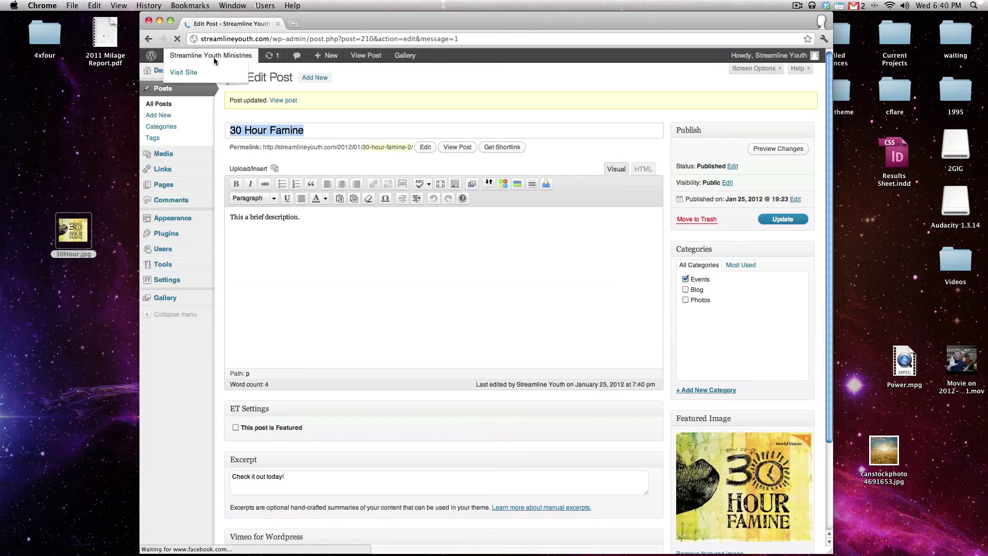
{"action": "left_click", "coordinate": [184, 72], "text": "super"}
{"action": "left_click", "coordinate": [335, 23]}
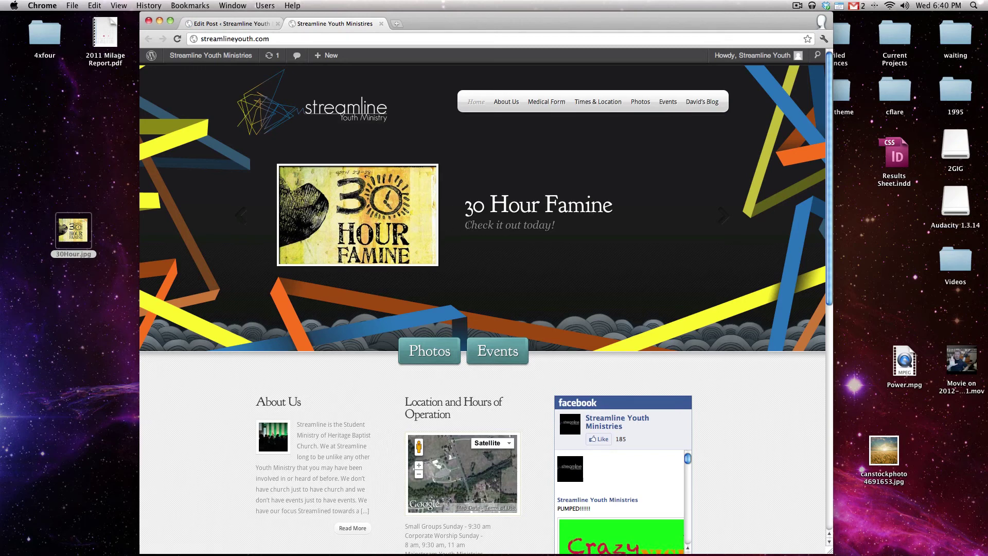
{"action": "key", "text": "super+r"}
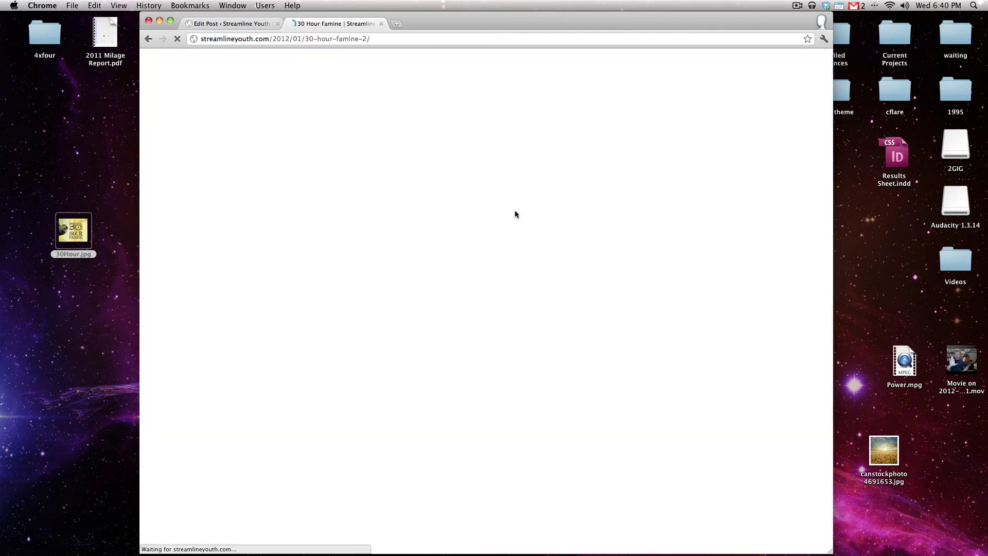
{"action": "scroll", "coordinate": [516, 214], "scroll_direction": "down", "scroll_amount": 2}
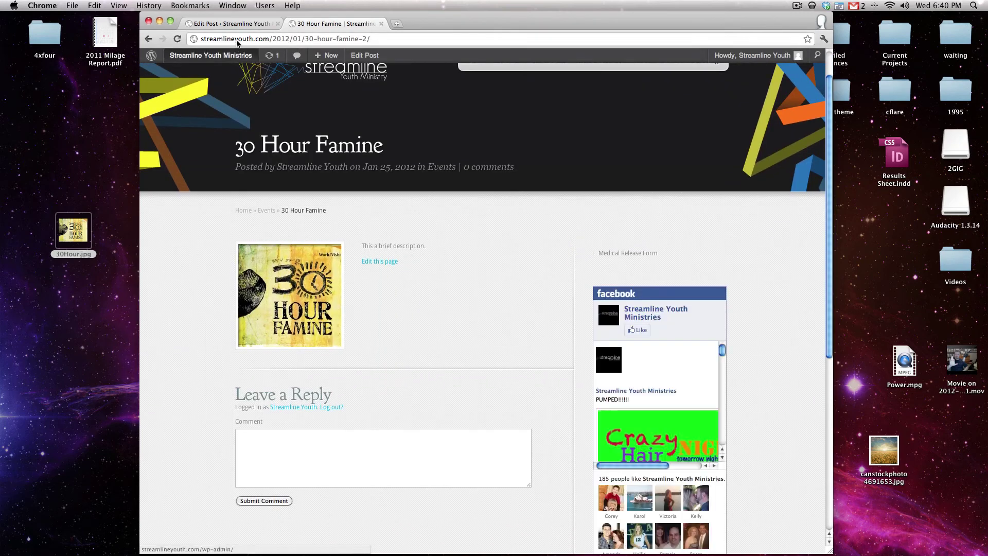
Return to the post editor and review the excerpt text against the post's body text.
{"action": "left_click", "coordinate": [235, 23]}
{"action": "scroll", "coordinate": [331, 366], "scroll_direction": "down", "scroll_amount": 2}
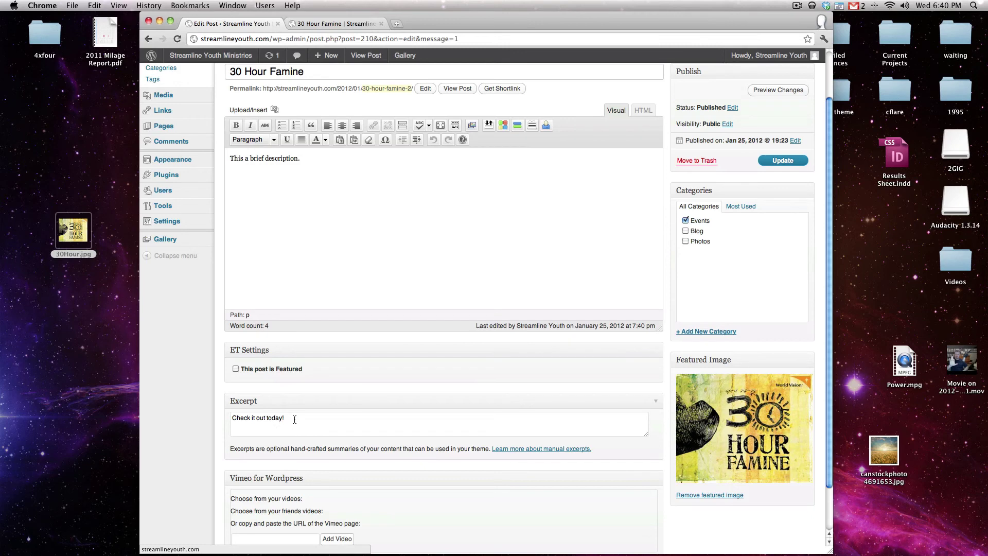
{"action": "left_click_drag", "start_coordinate": [295, 420], "coordinate": [229, 420]}
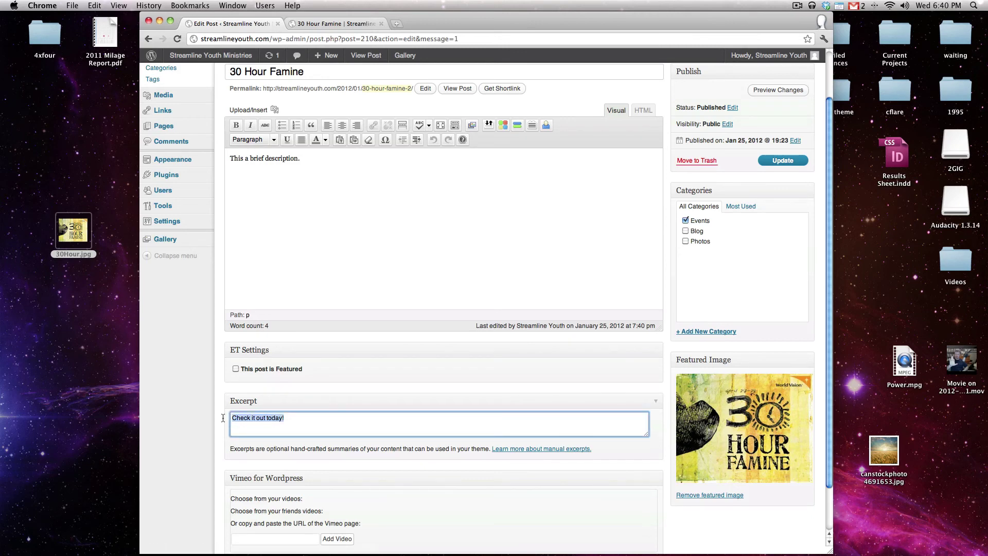
{"action": "left_click", "coordinate": [252, 421]}
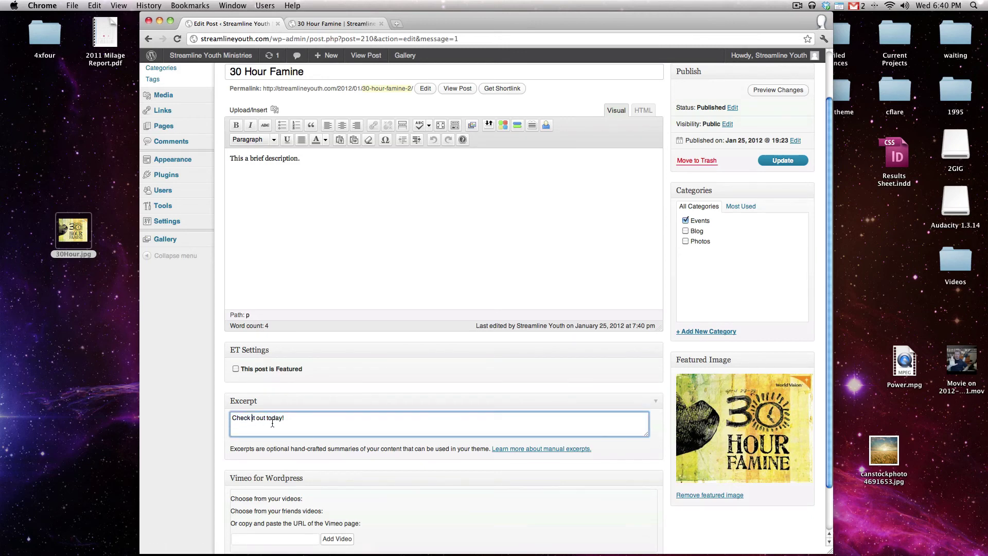
Switch to the live site's Events page and check the excerpt under the newest 30 Hour Famine listing.
{"action": "left_click", "coordinate": [342, 23]}
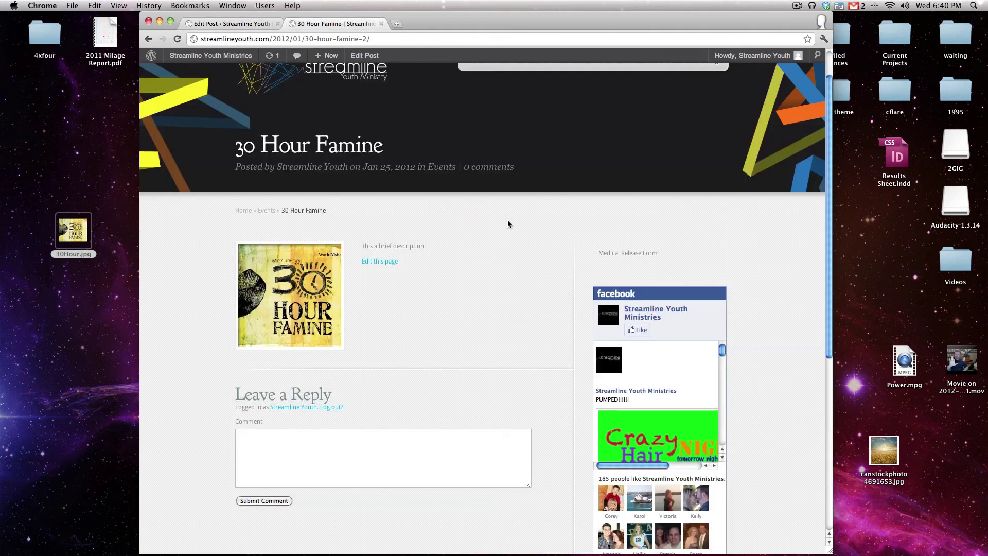
{"action": "left_click", "coordinate": [667, 104]}
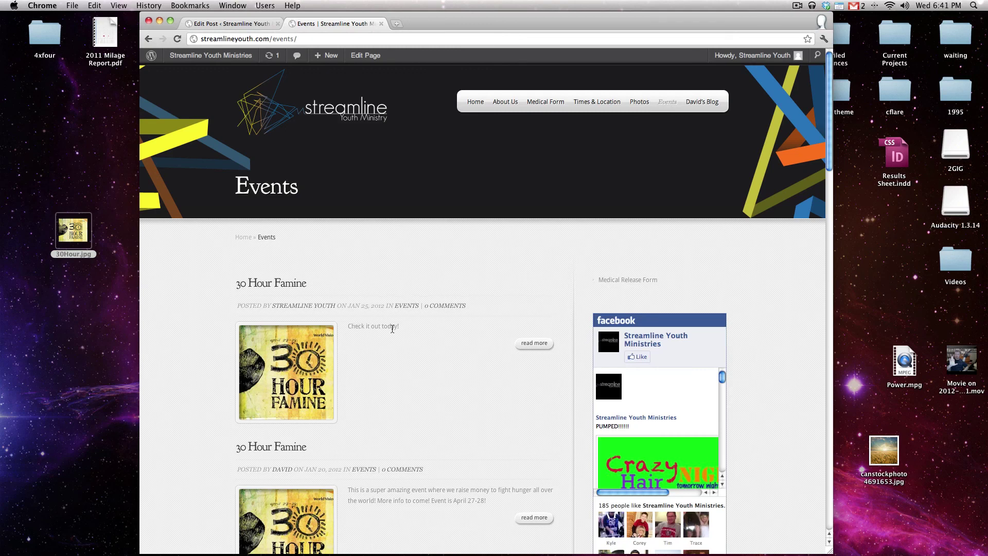
{"action": "scroll", "coordinate": [363, 333], "scroll_direction": "down", "scroll_amount": 3}
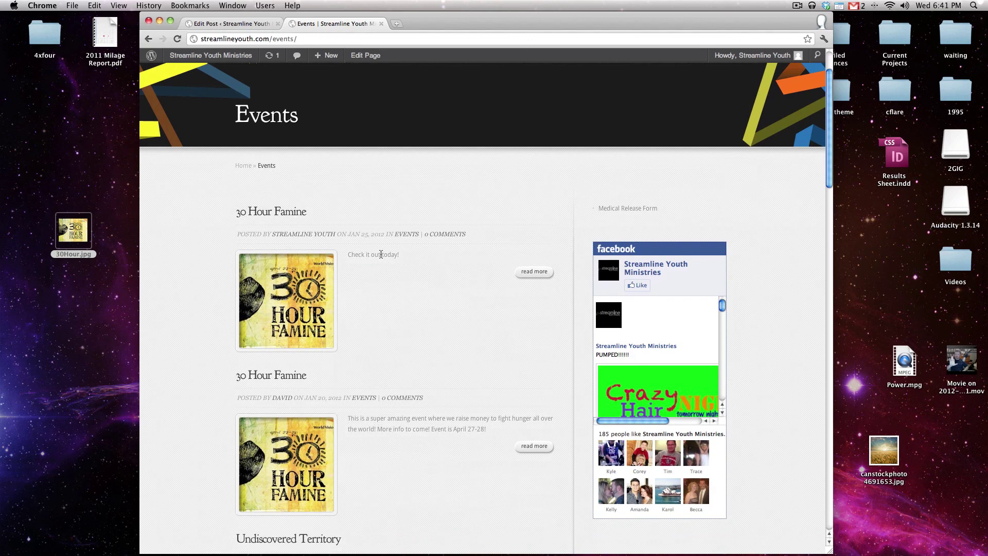
{"action": "scroll", "coordinate": [397, 256], "scroll_direction": "down", "scroll_amount": 2}
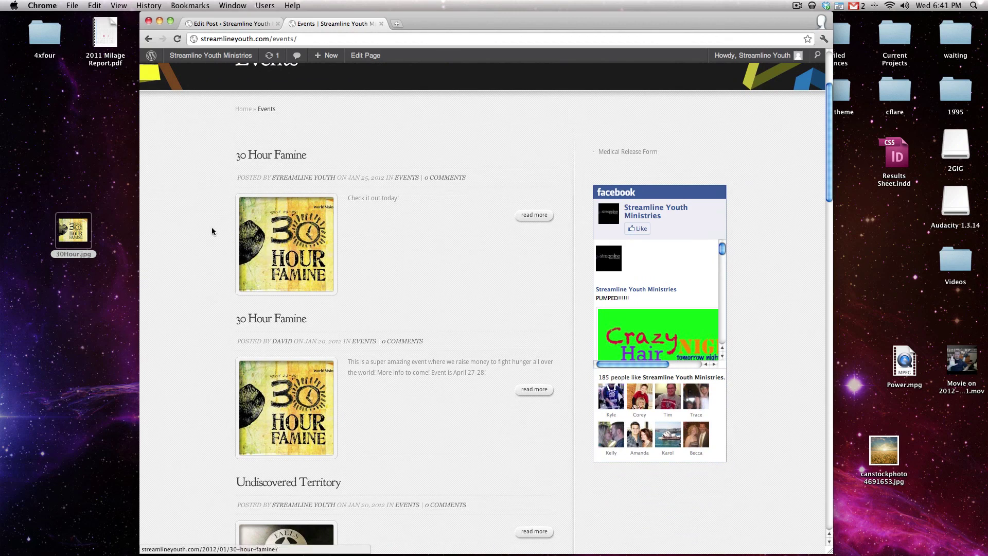
{"action": "scroll", "coordinate": [227, 232], "scroll_direction": "up", "scroll_amount": 5}
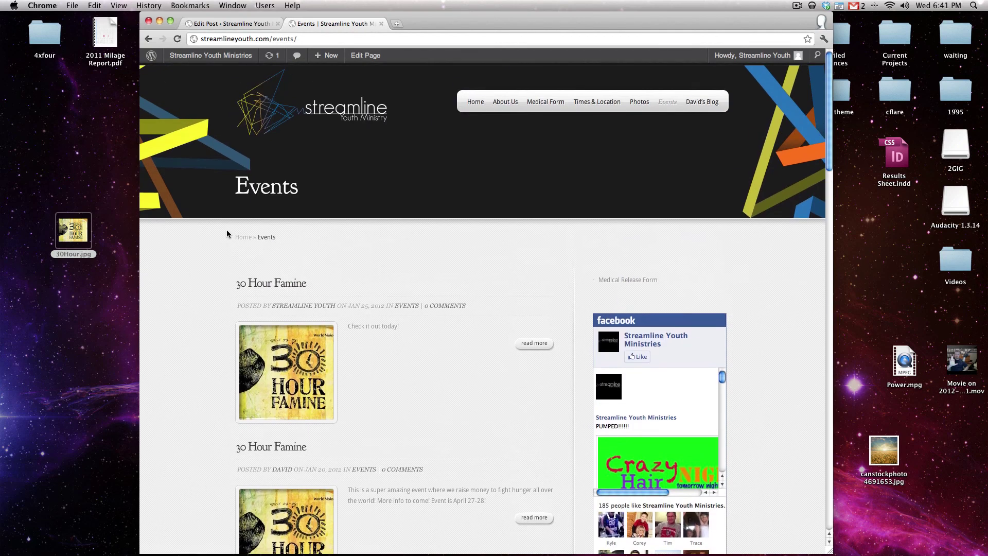